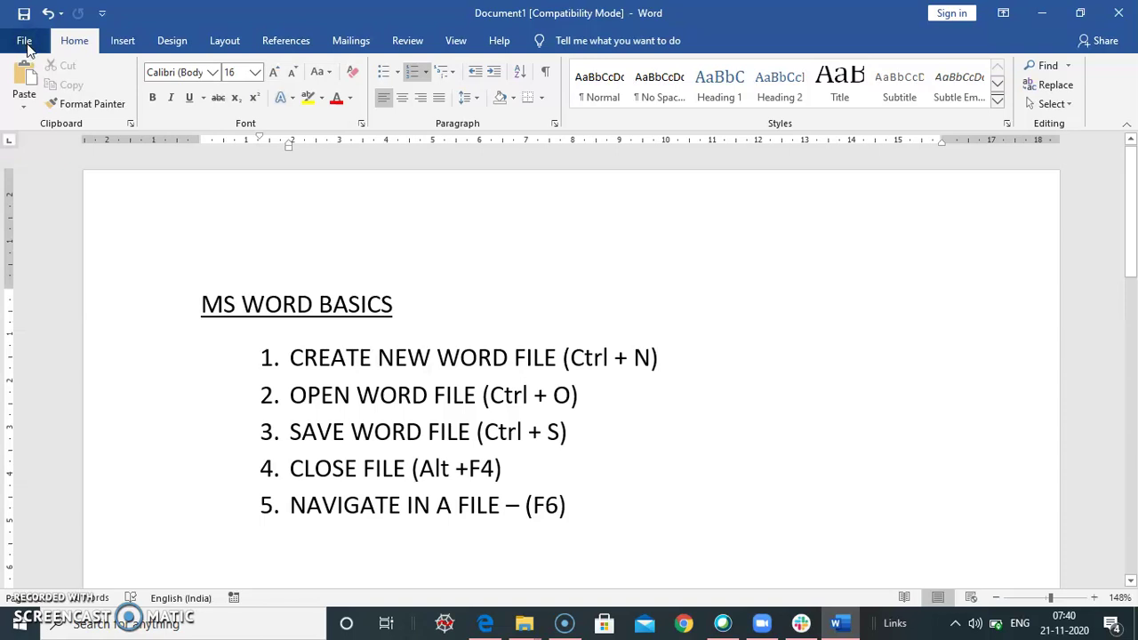
Look through the New page templates and start a blank document (Document3)
left_click(25, 42)
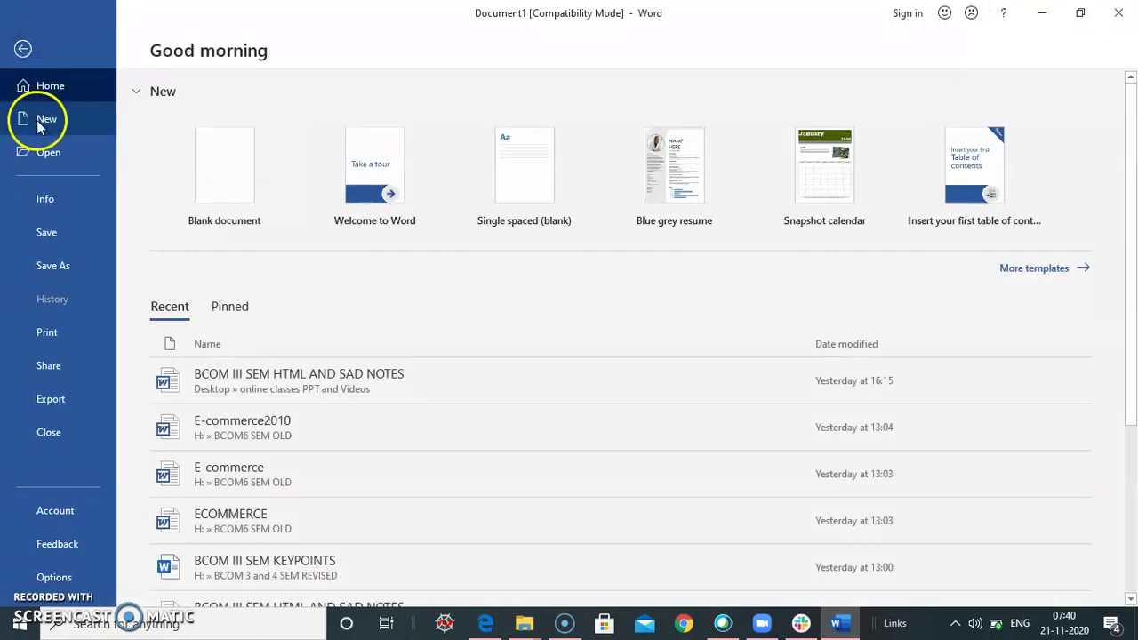
left_click(40, 125)
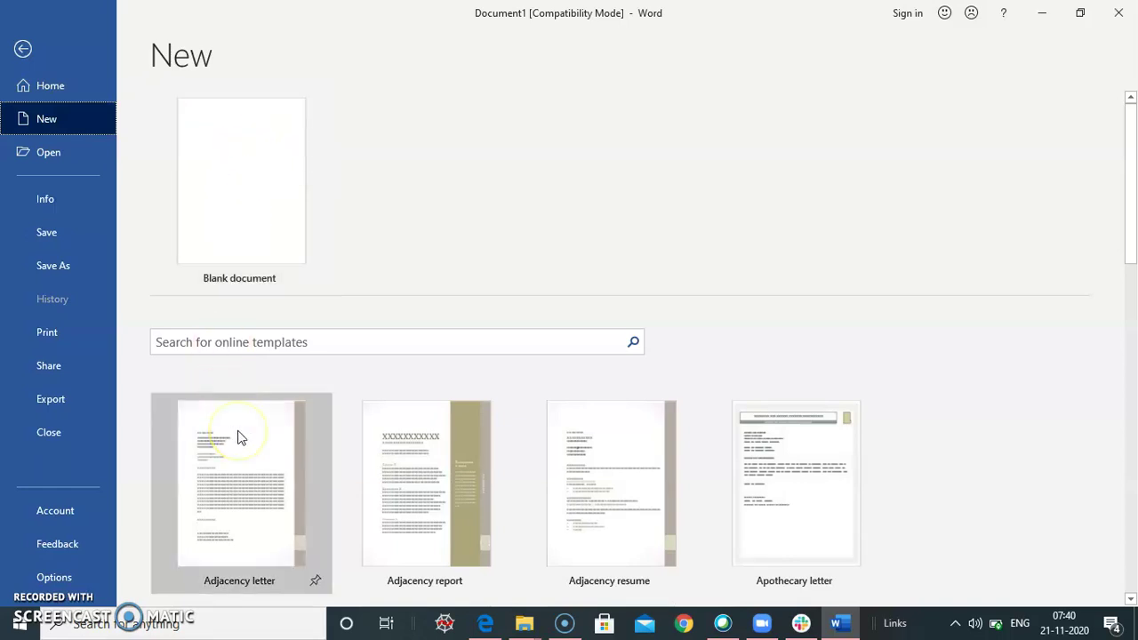
scroll(237, 436, "down", 10)
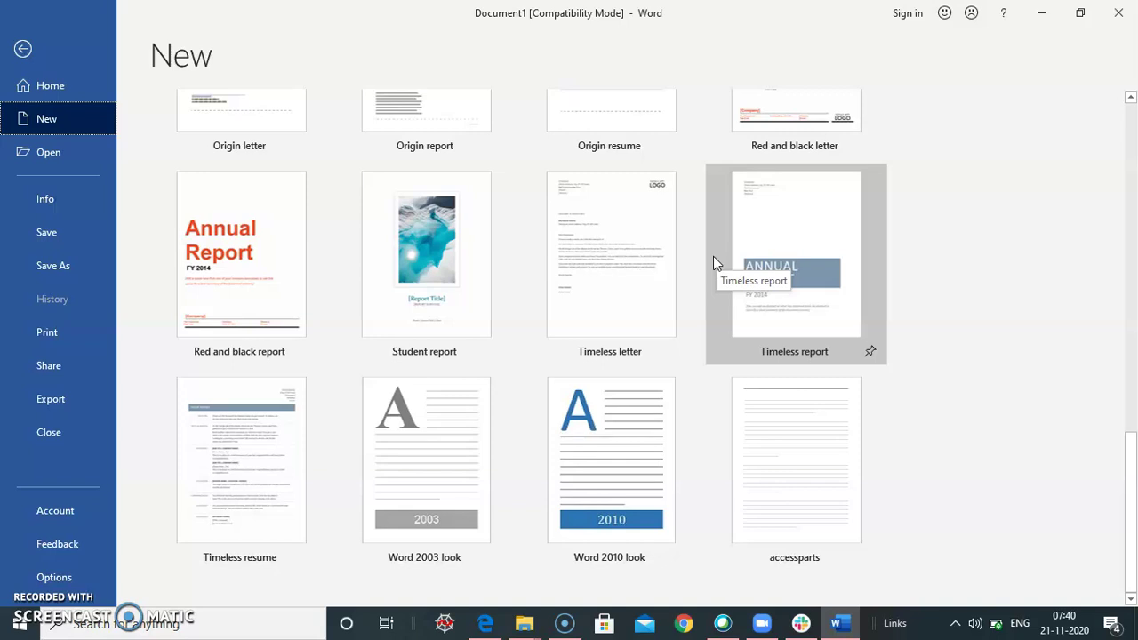
scroll(713, 256, "up", 10)
left_click(258, 216)
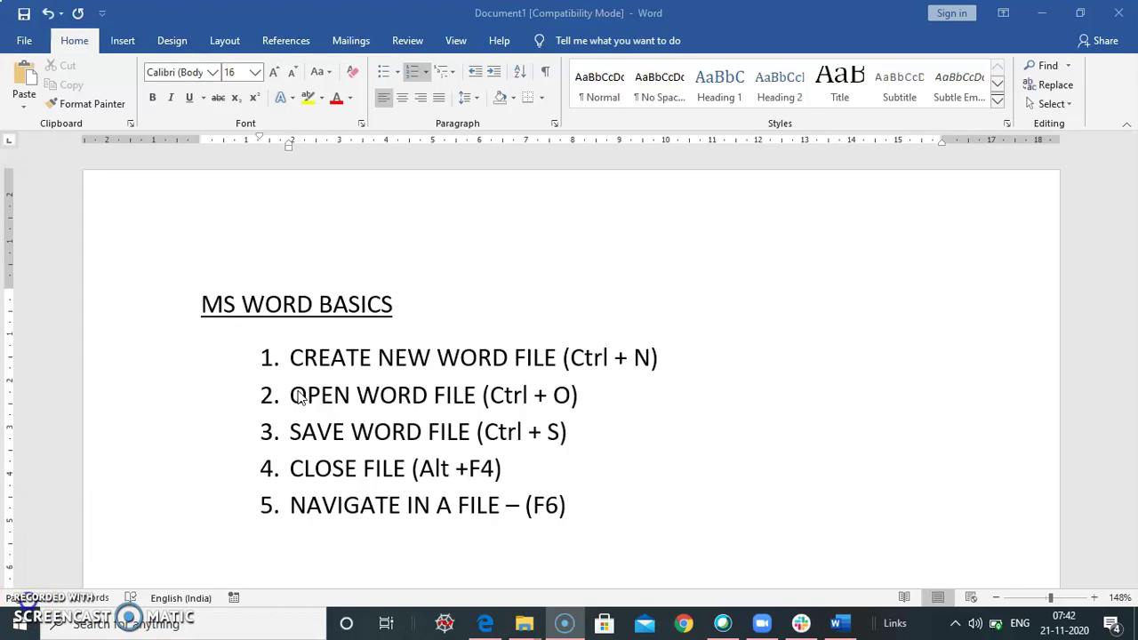
Switch back to the Document1 window with the MS WORD BASICS list
left_click(298, 397)
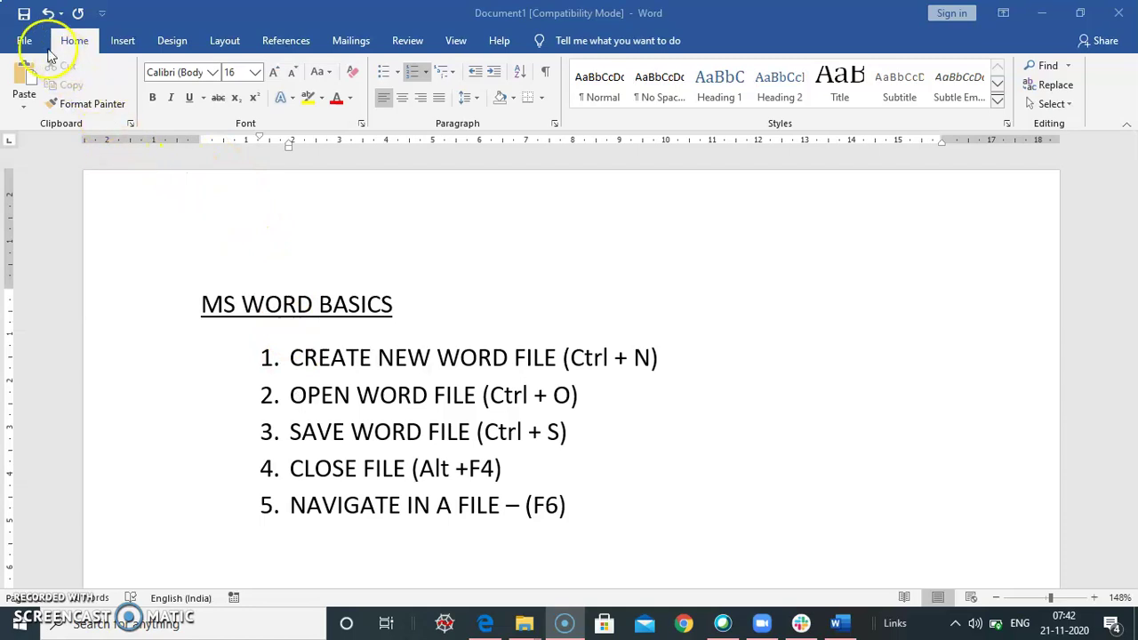
left_click(19, 49)
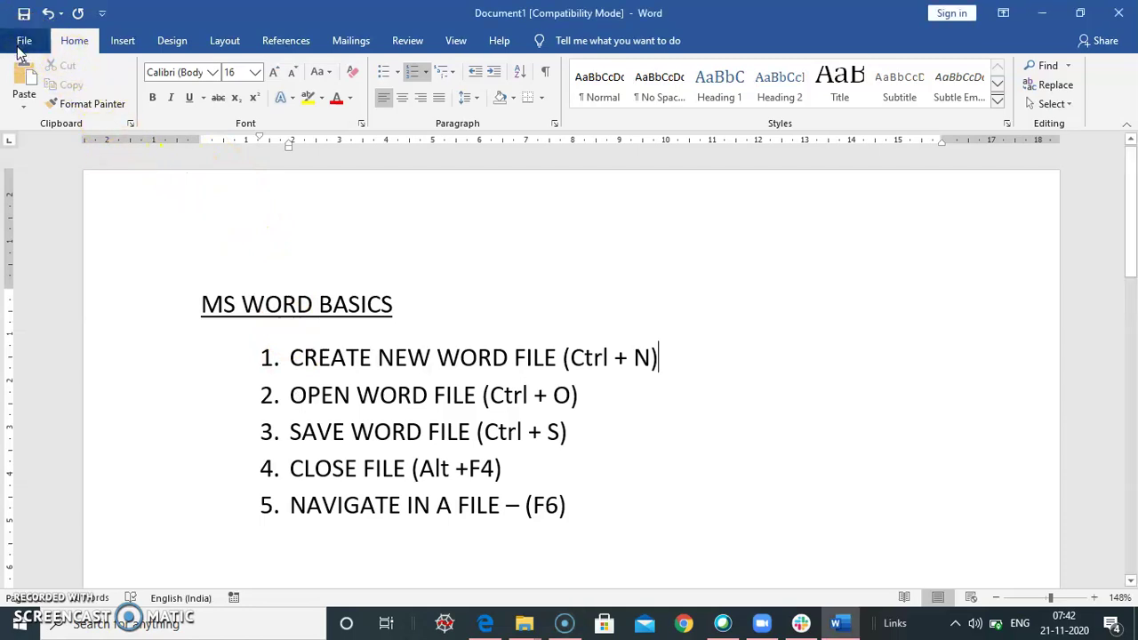
Show the Open page with its Recent documents list
left_click(21, 43)
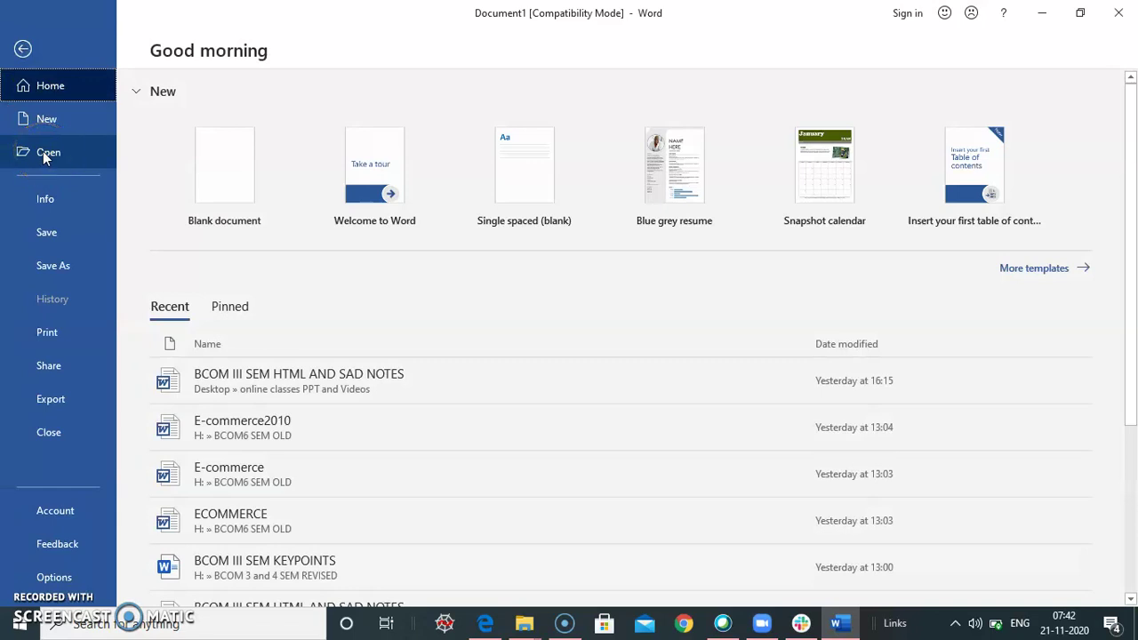
left_click(42, 153)
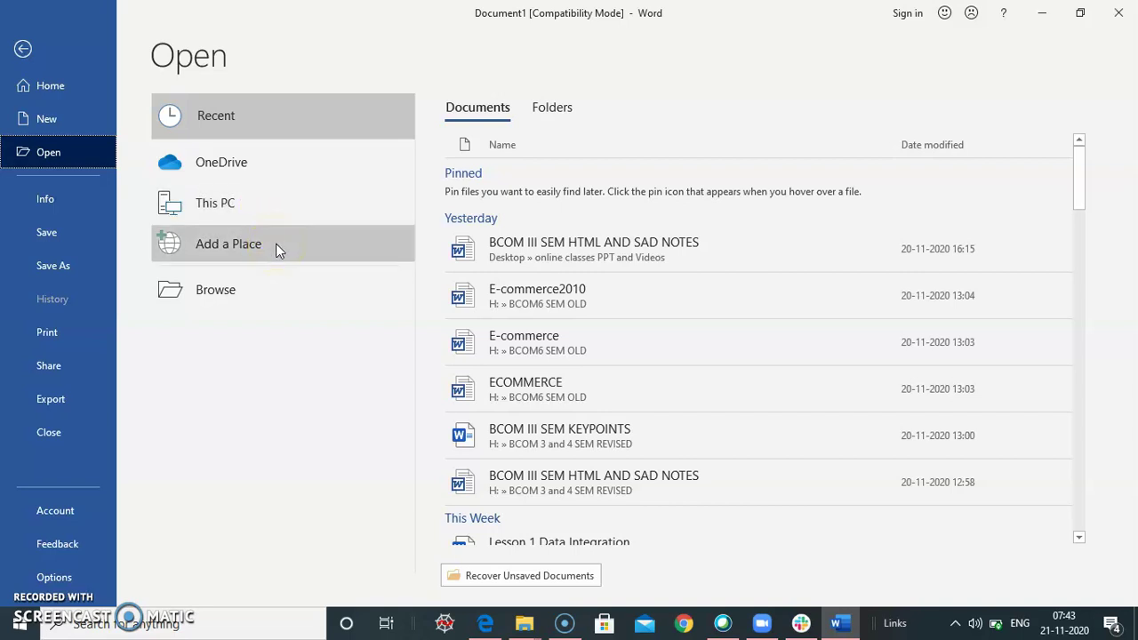
Browse Local Disk (D:), (E:) and Desktop in the Open dialog, then cancel back to Document1
left_click(248, 288)
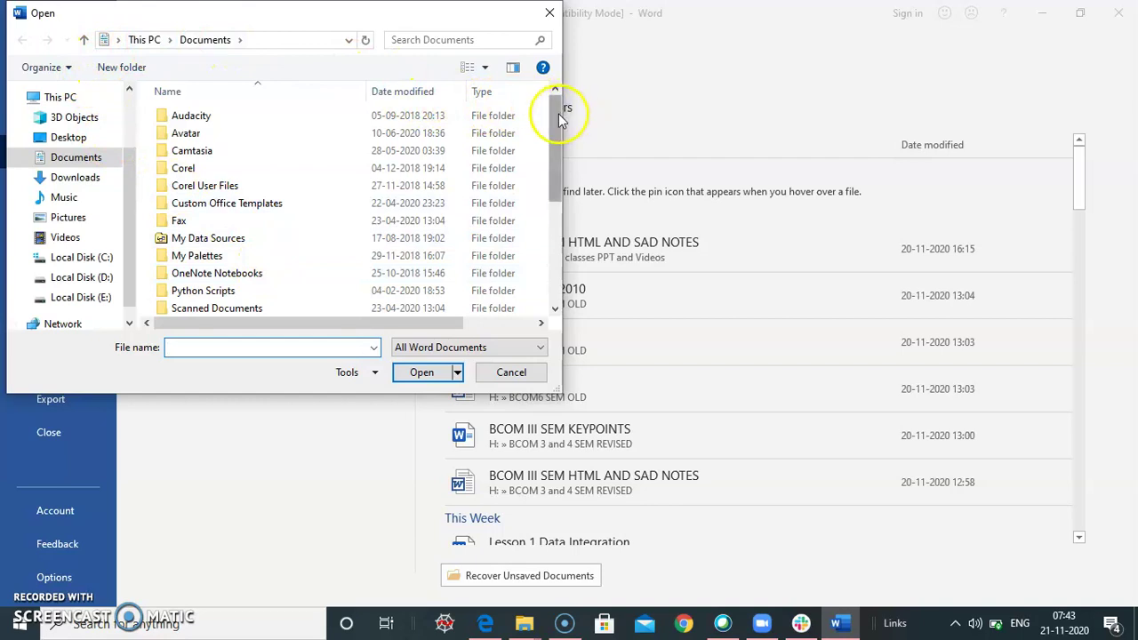
left_click_drag(560, 120, 555, 216)
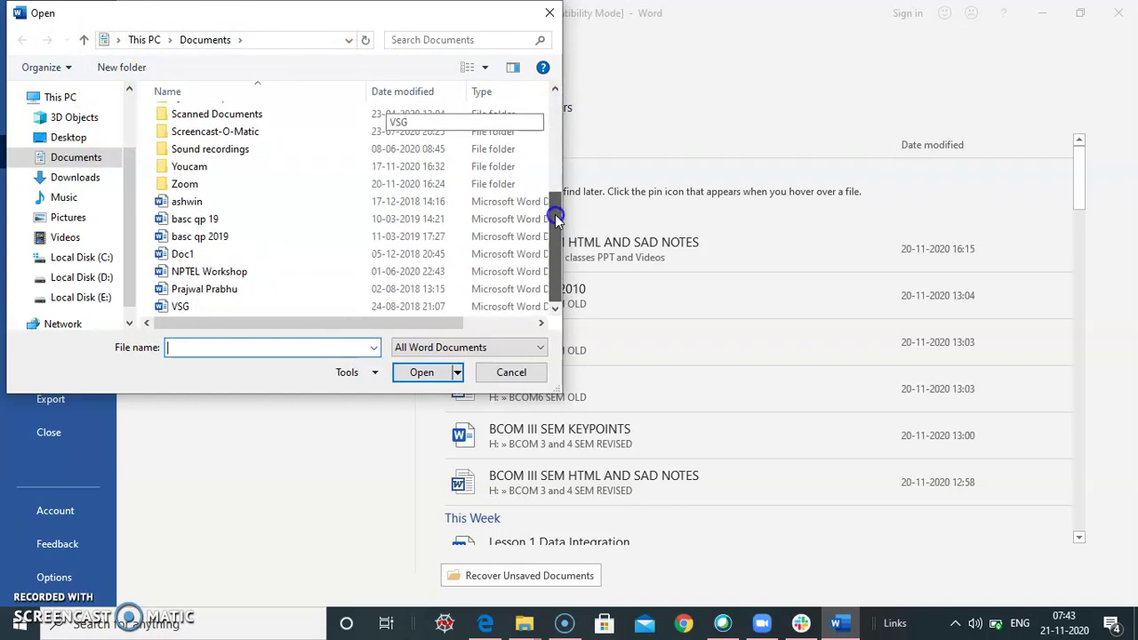
left_click(94, 277)
left_click(96, 296)
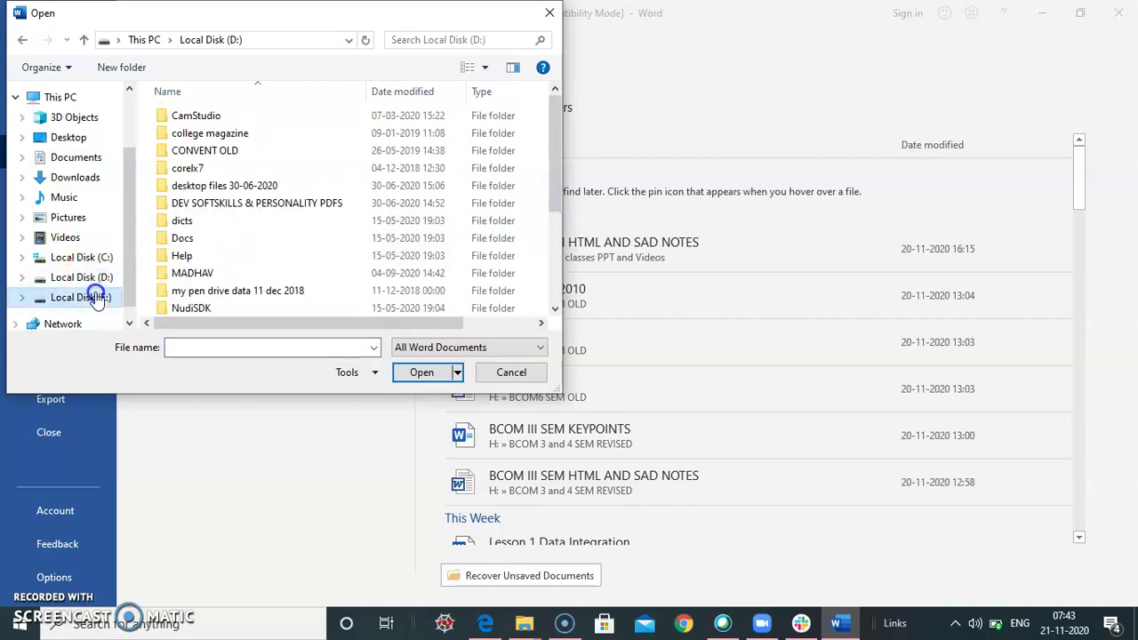
left_click(75, 139)
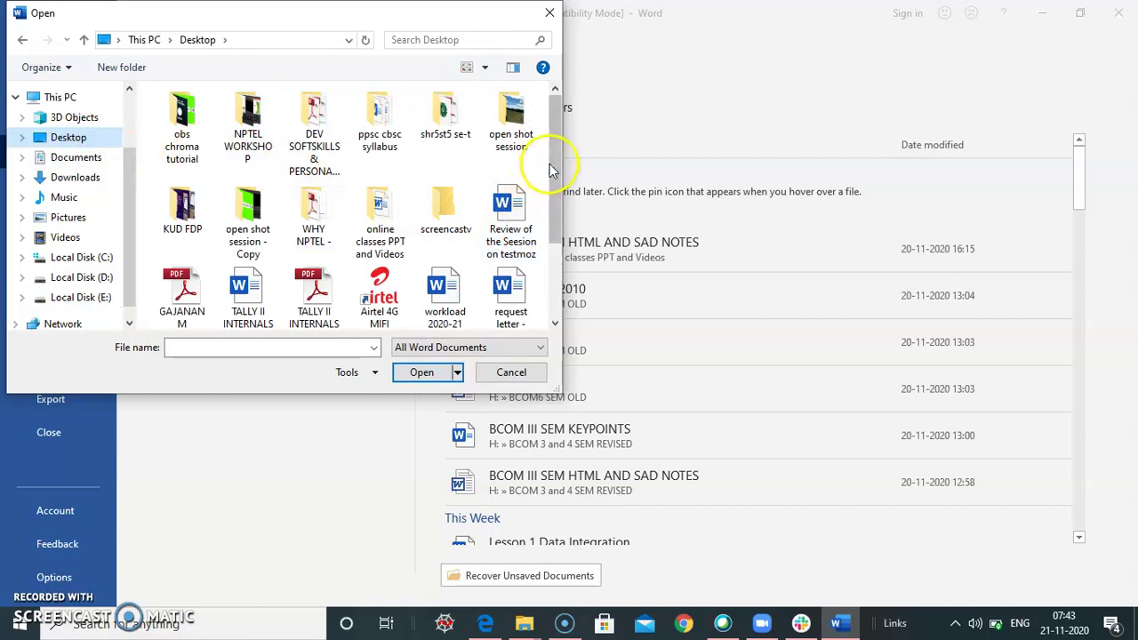
scroll(550, 189, "down", 2)
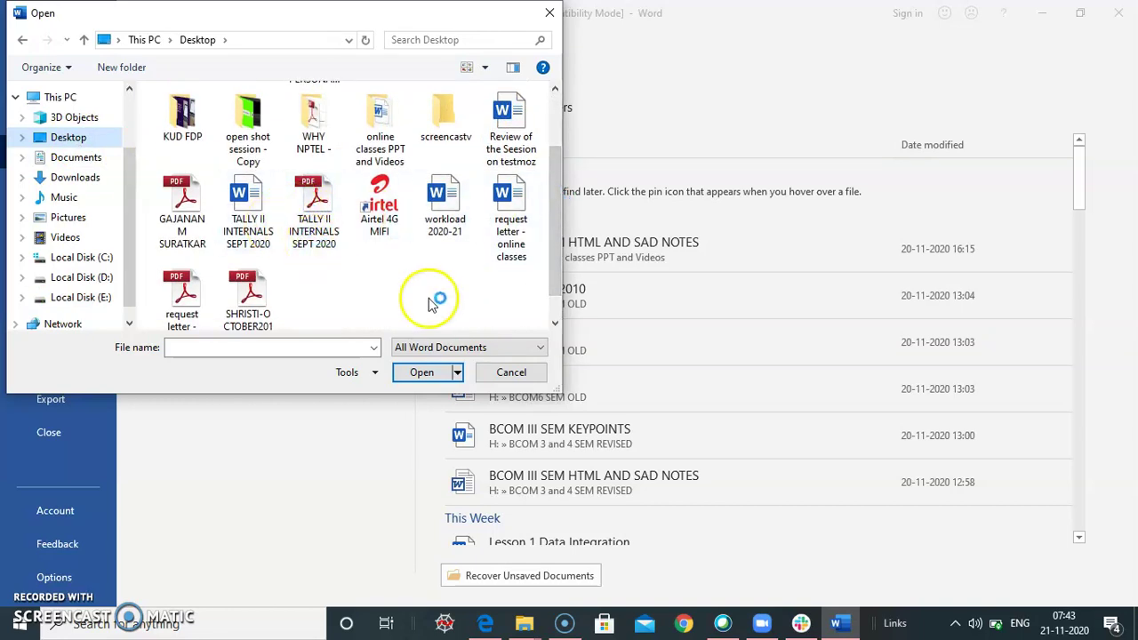
left_click(511, 371)
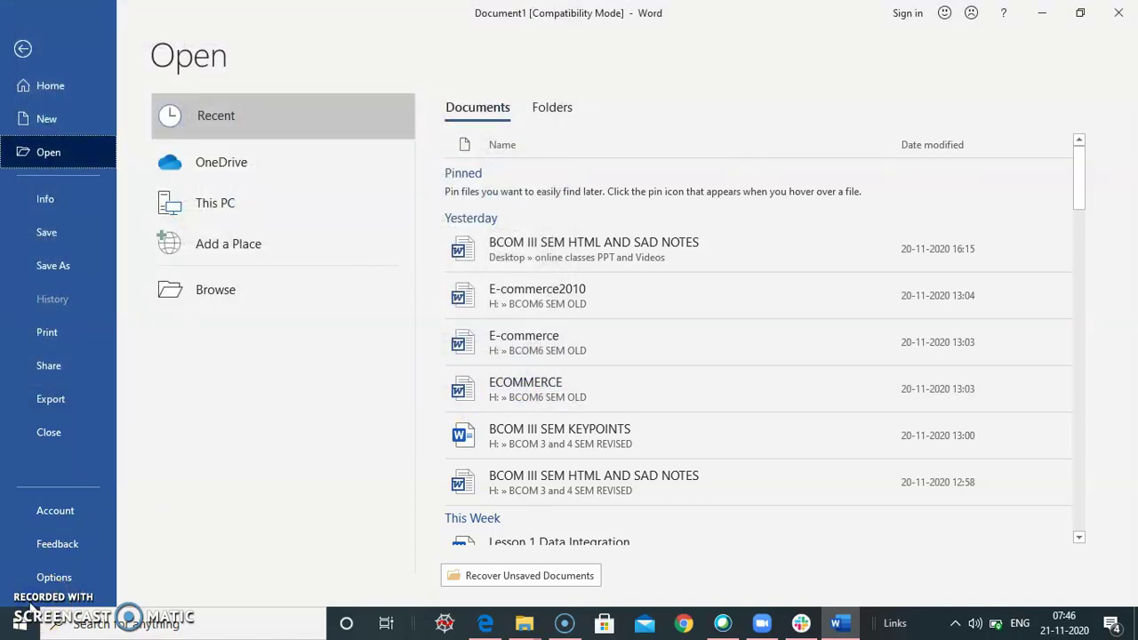
key("Escape")
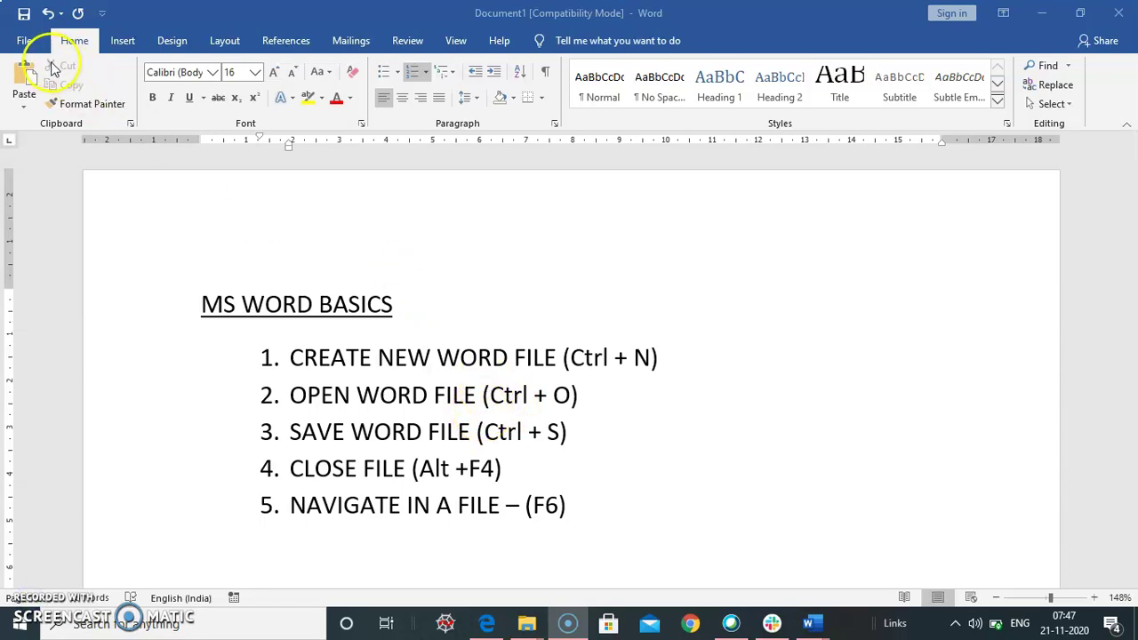
Show the Save As page for Document1 with its Recent folders list
left_click(25, 42)
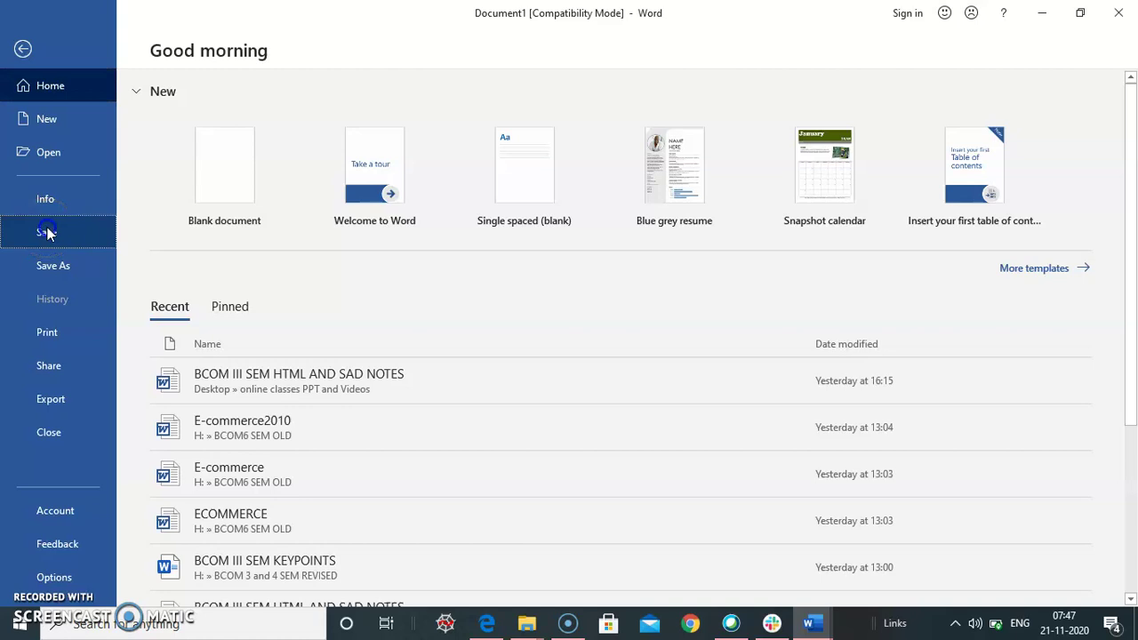
left_click(74, 223)
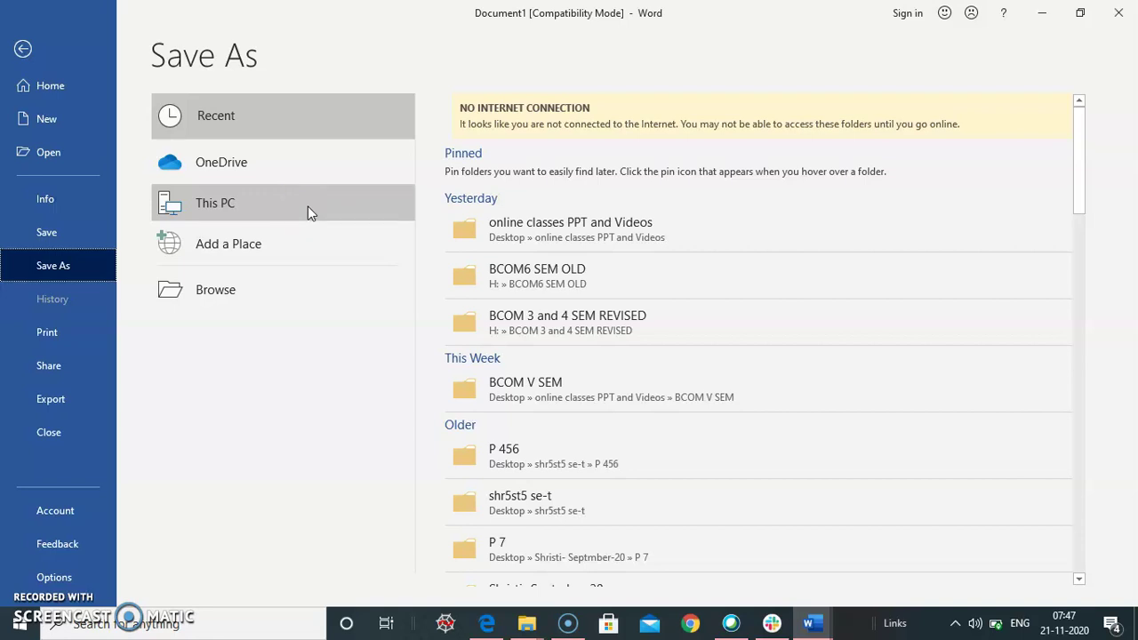
Save to the Desktop as 'MS WORD BASICS' with Save as type Word Document
left_click(253, 289)
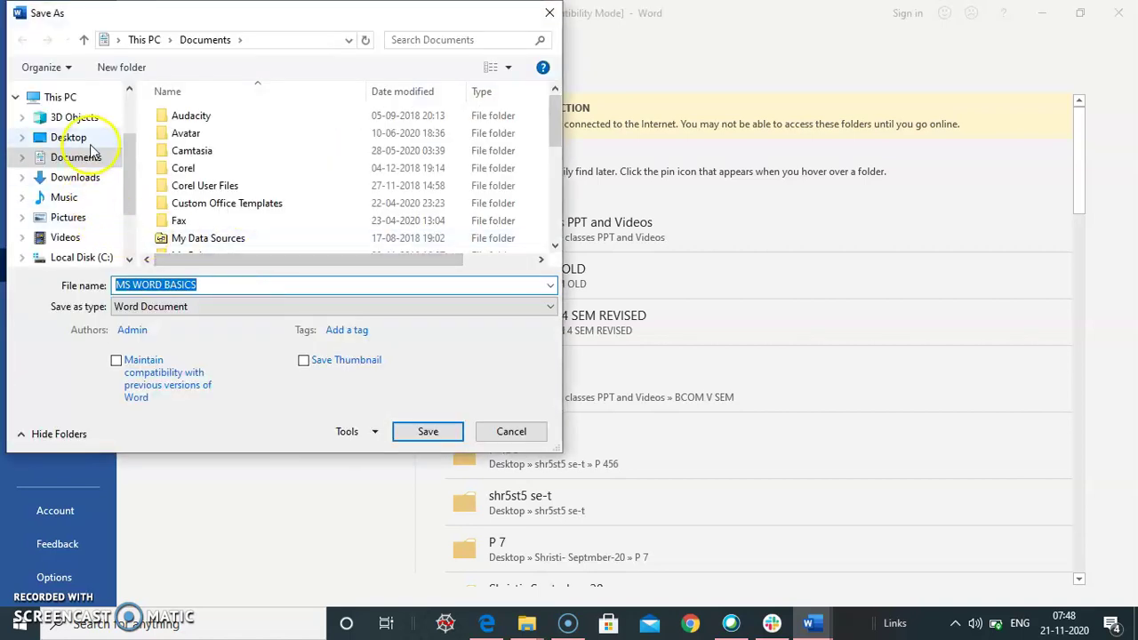
left_click(75, 140)
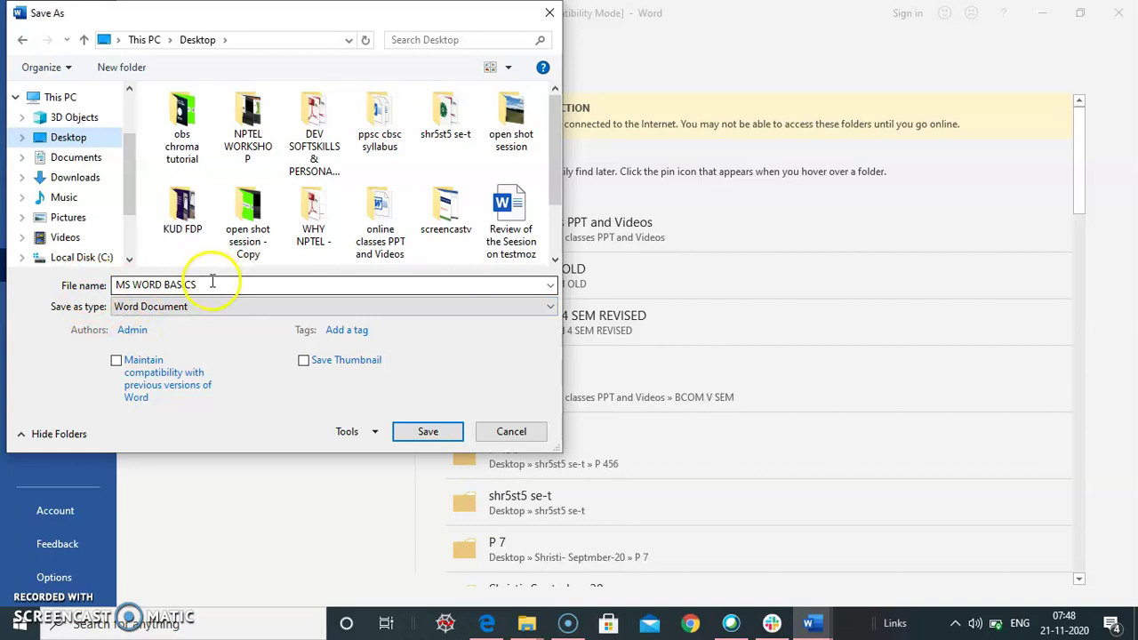
left_click_drag(216, 283, 127, 288)
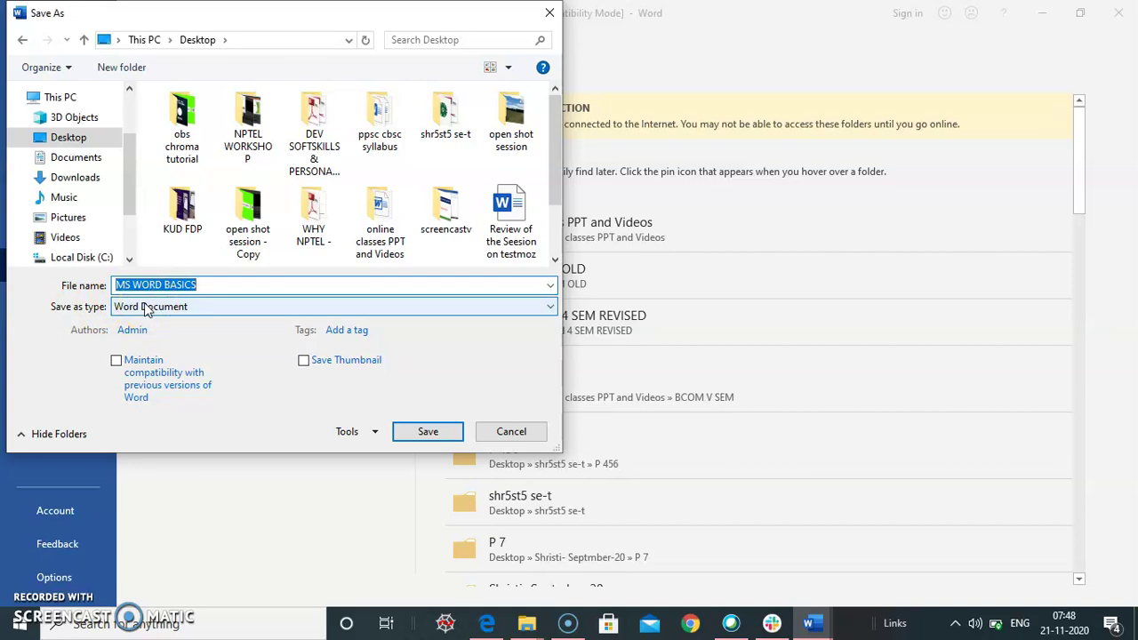
left_click(147, 308)
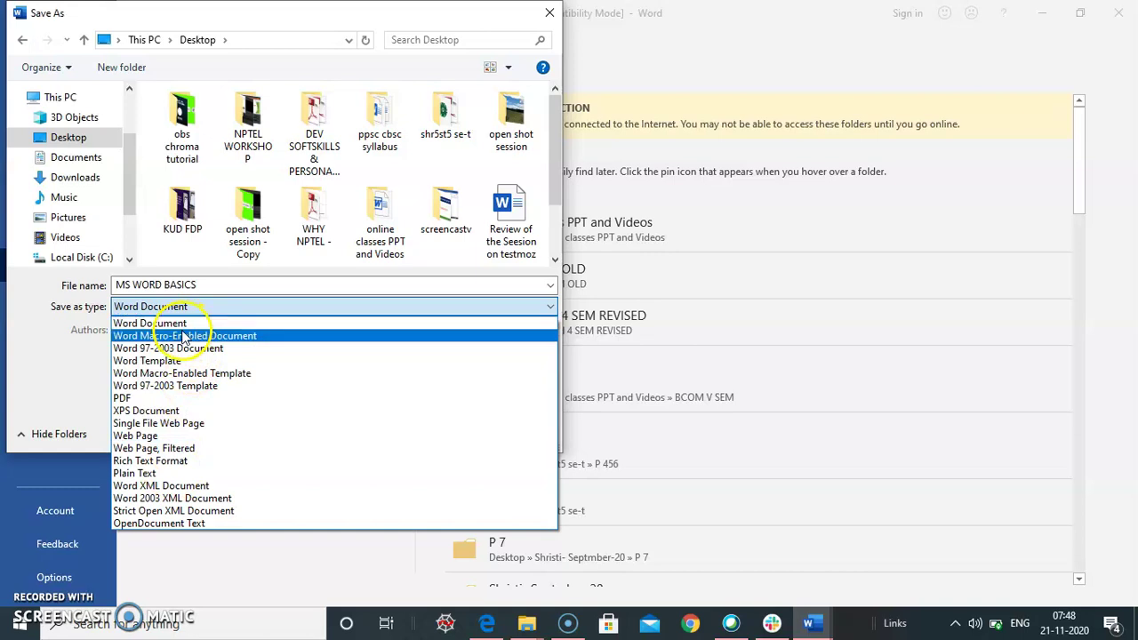
left_click(223, 302)
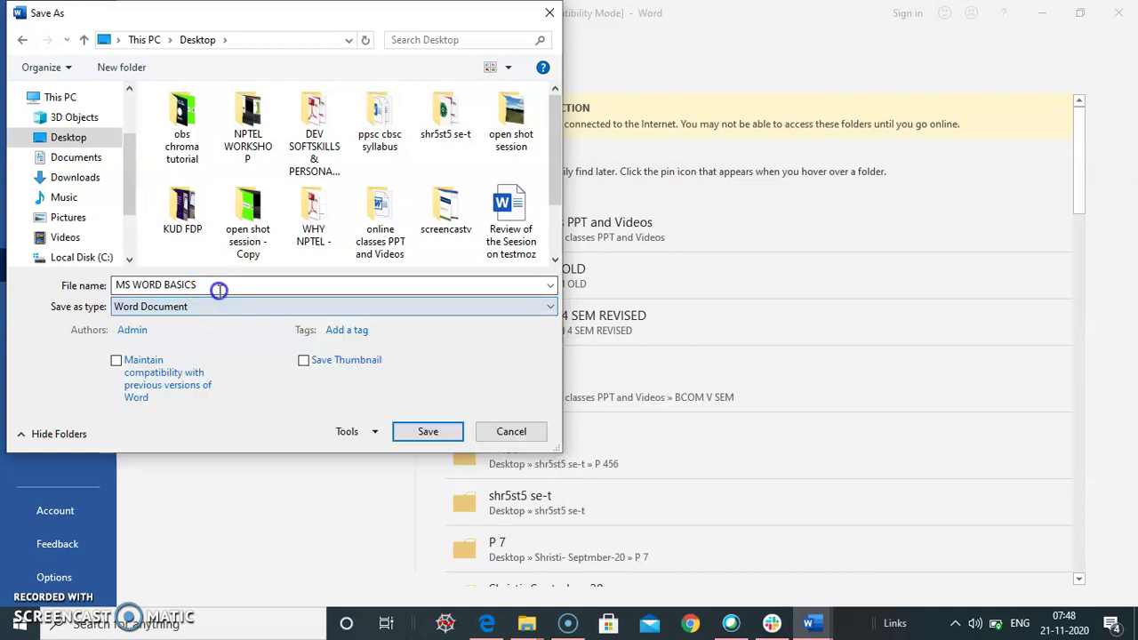
left_click(421, 435)
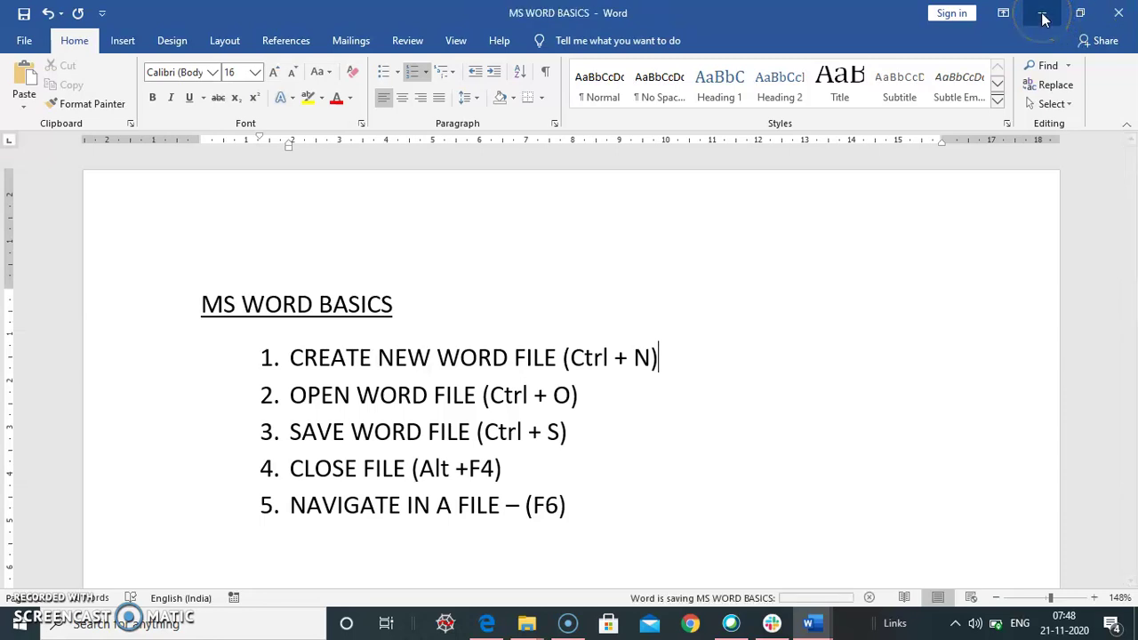
Minimize both Word windows and turn on View > Show desktop icons on the desktop
left_click(1044, 19)
left_click(1041, 14)
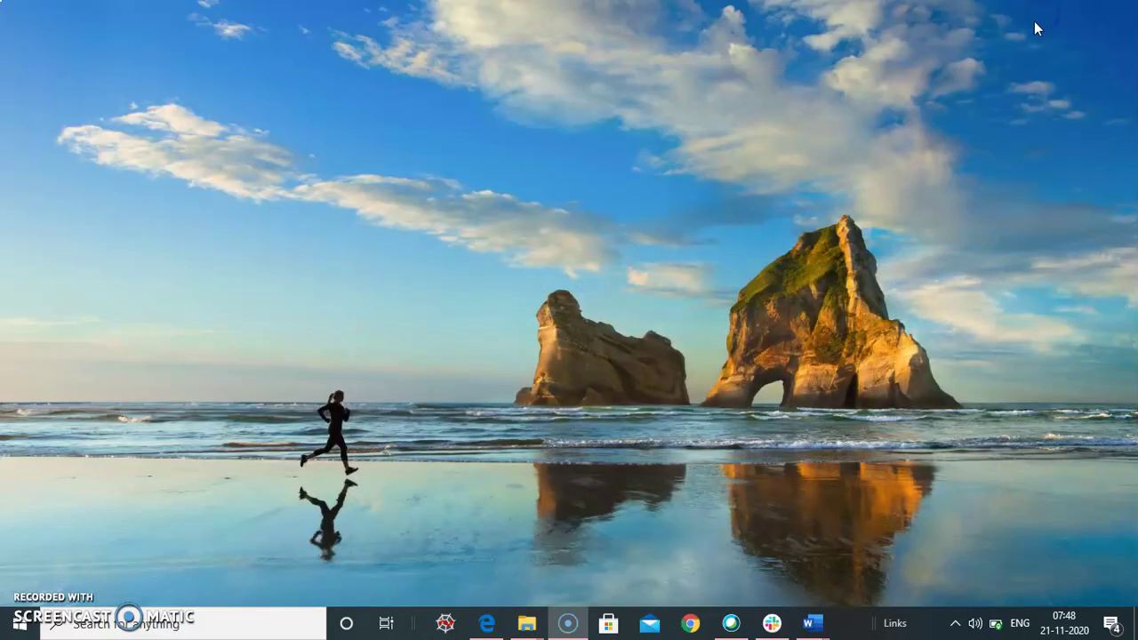
right_click(550, 273)
mouse_move(617, 284)
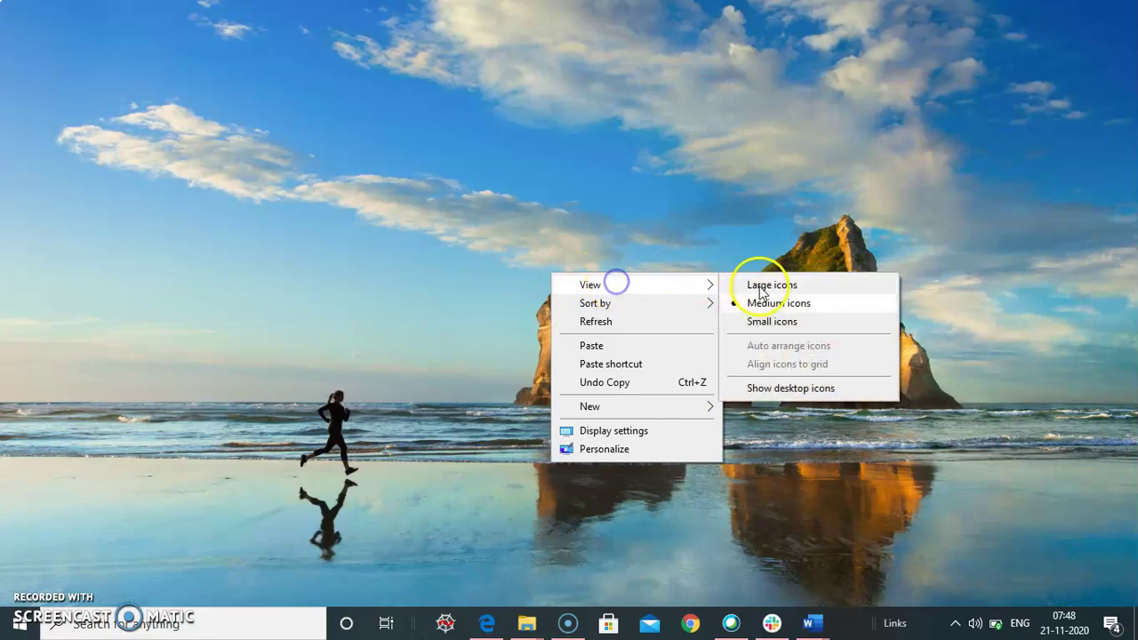
left_click(770, 388)
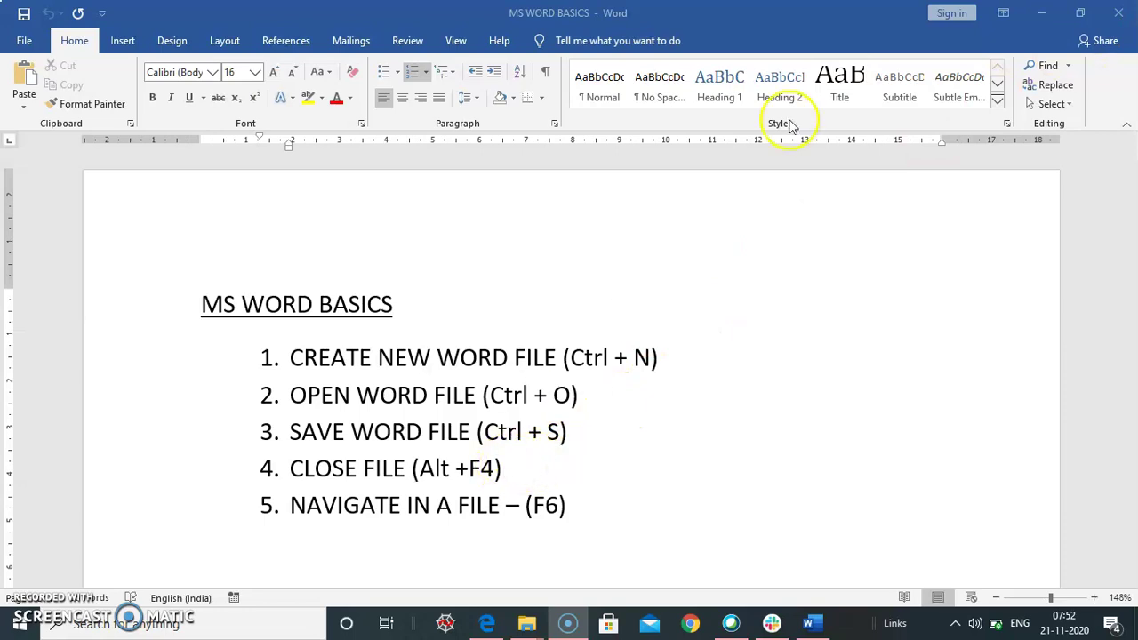
left_click(1132, 11)
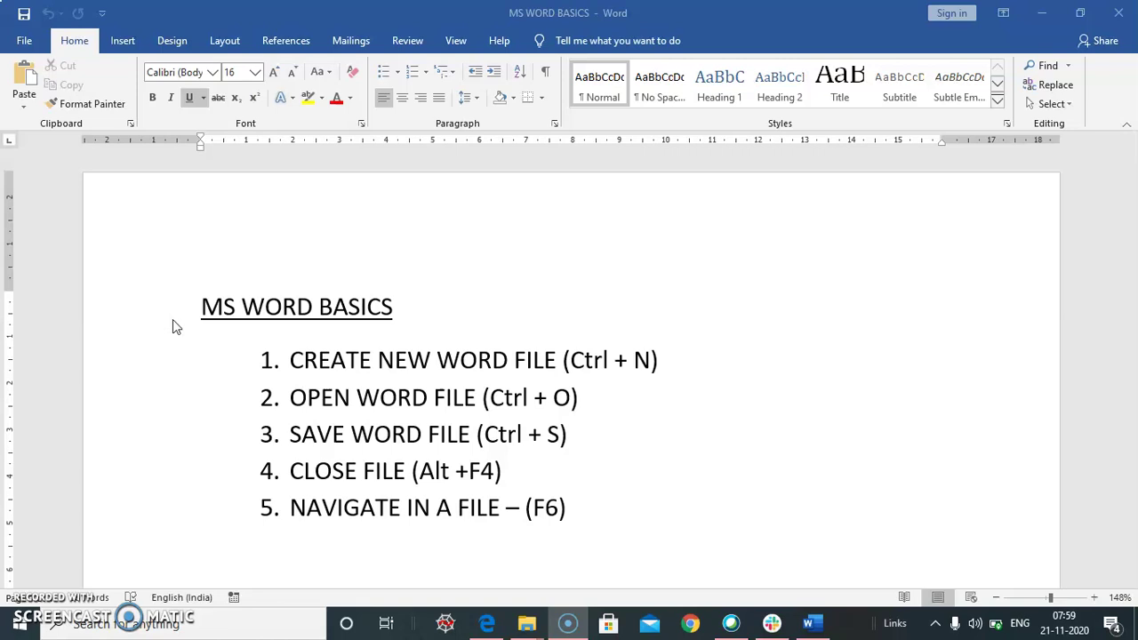
left_click(123, 42)
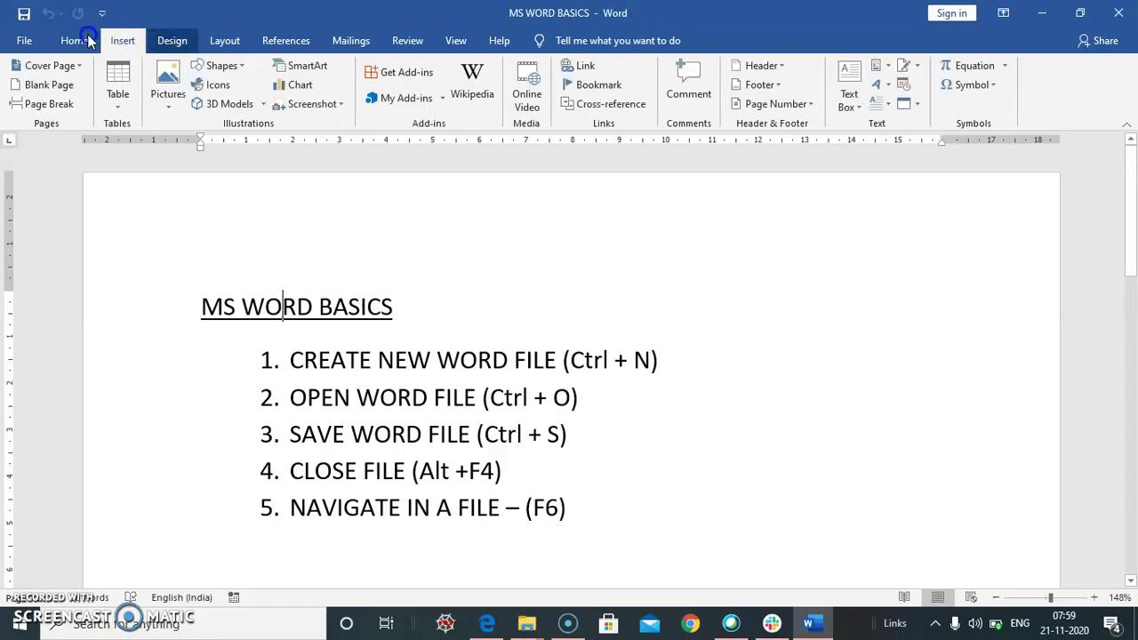
left_click(86, 42)
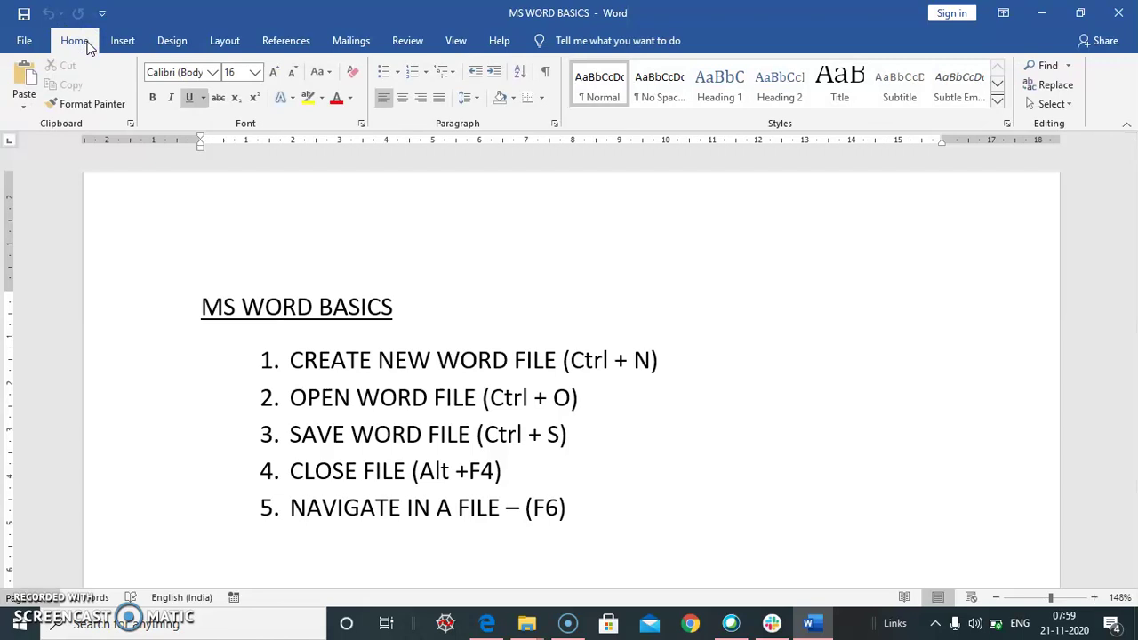
Bold the word WORD in the heading with the Home KeyTips H then 1
key("F6")
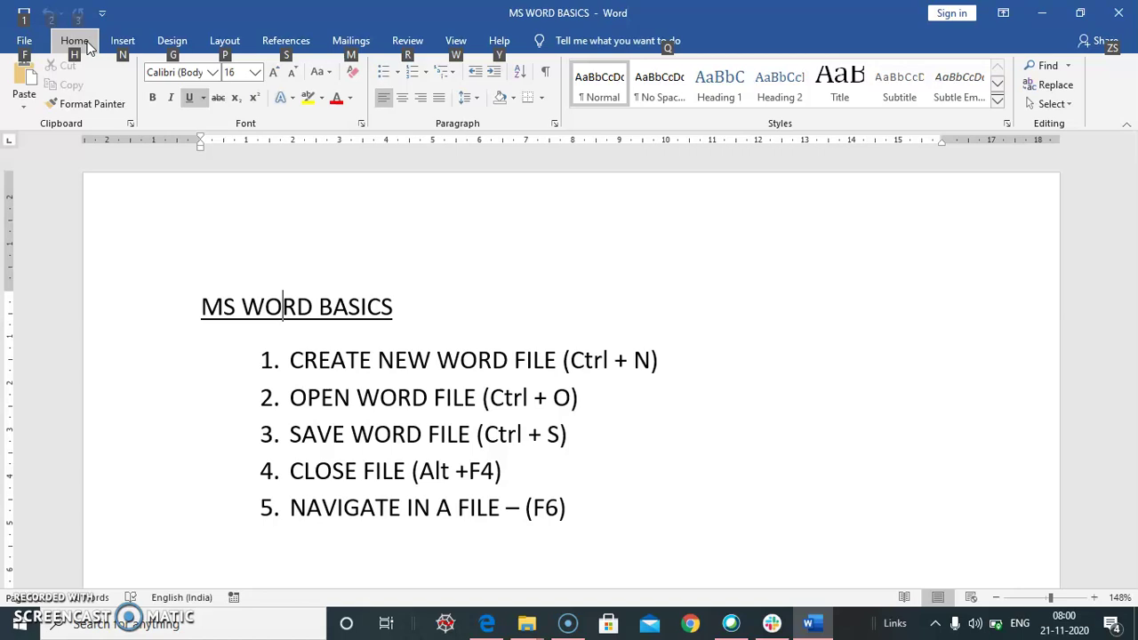
key("h")
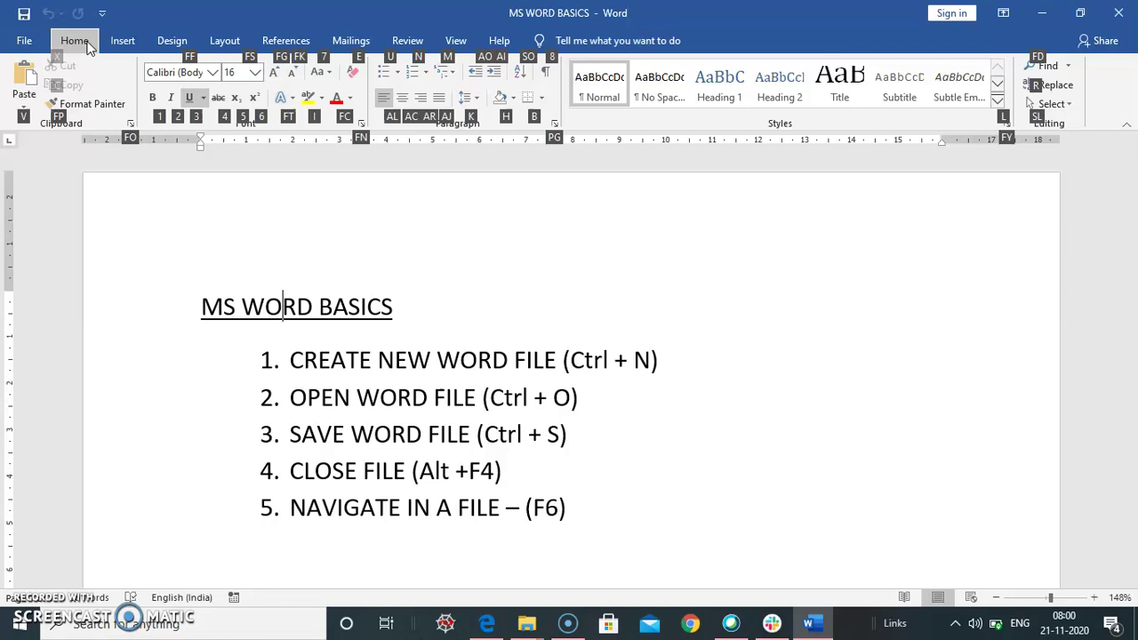
key("1")
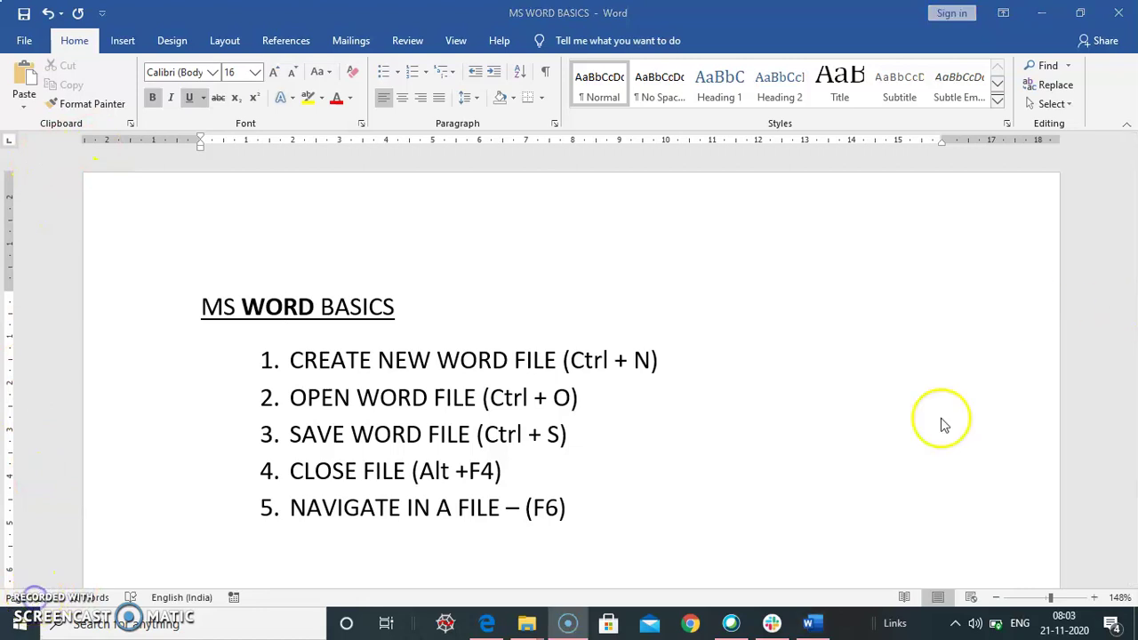
left_click(930, 430)
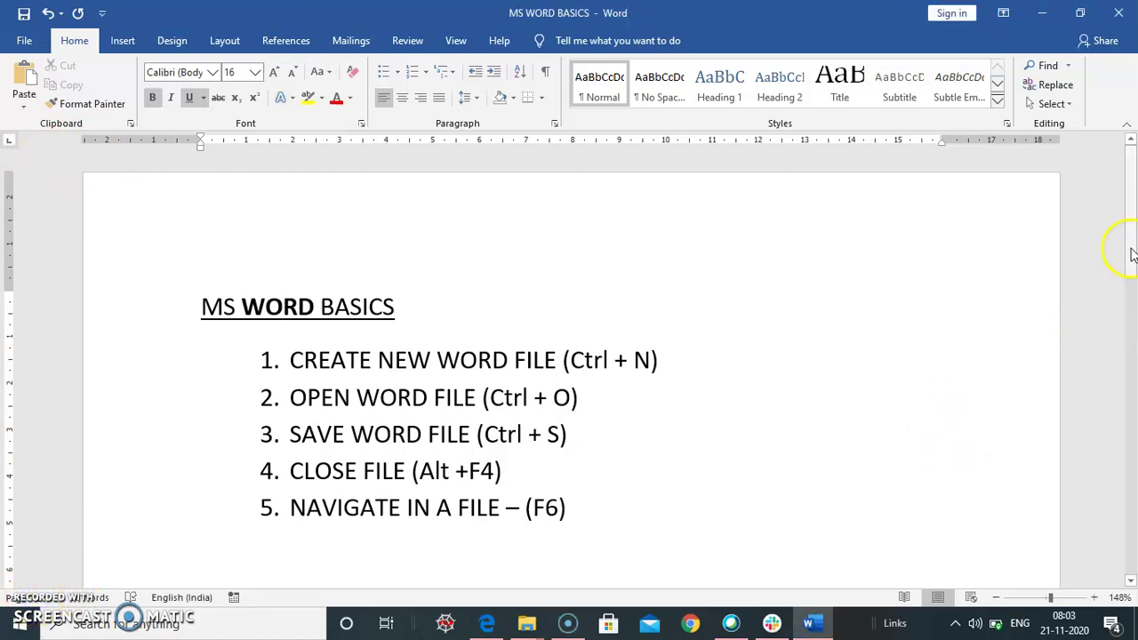
Scroll down to the interface diagram's Status bar and Zoom control labels
left_click_drag(1131, 267, 1132, 388)
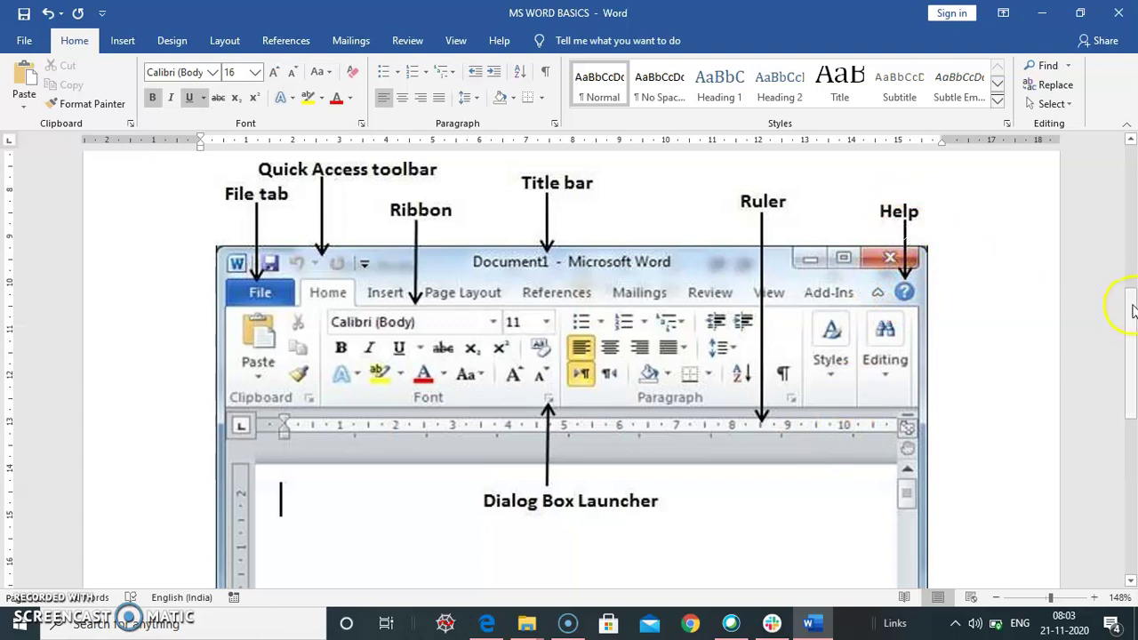
left_click_drag(1133, 300, 1131, 336)
scroll(1131, 336, "down", 3)
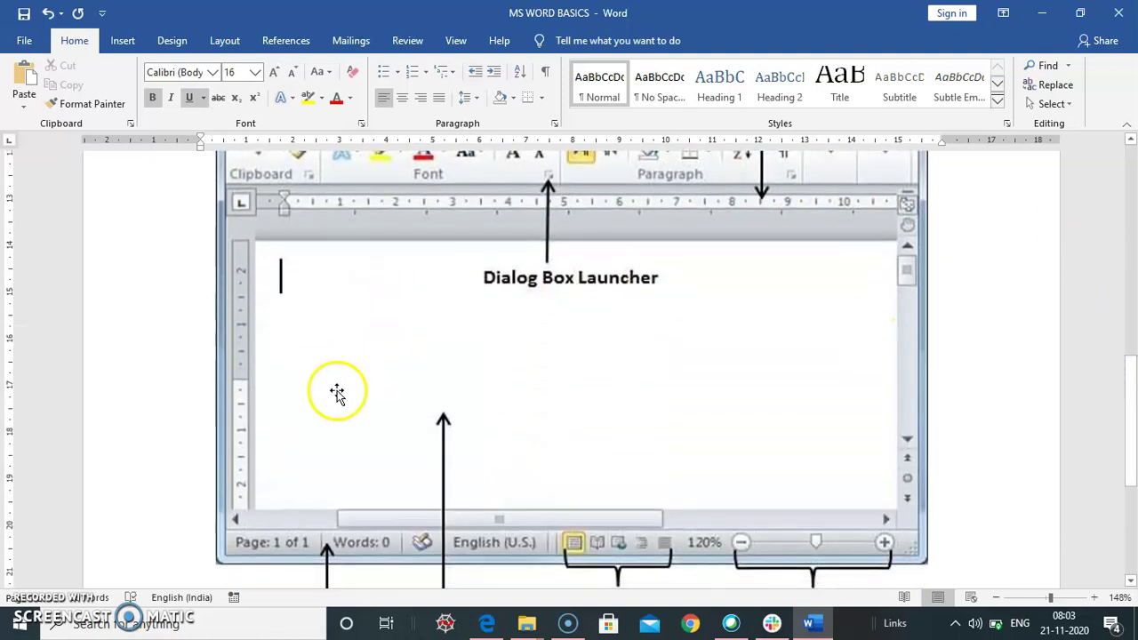
scroll(1127, 391, "down", 2)
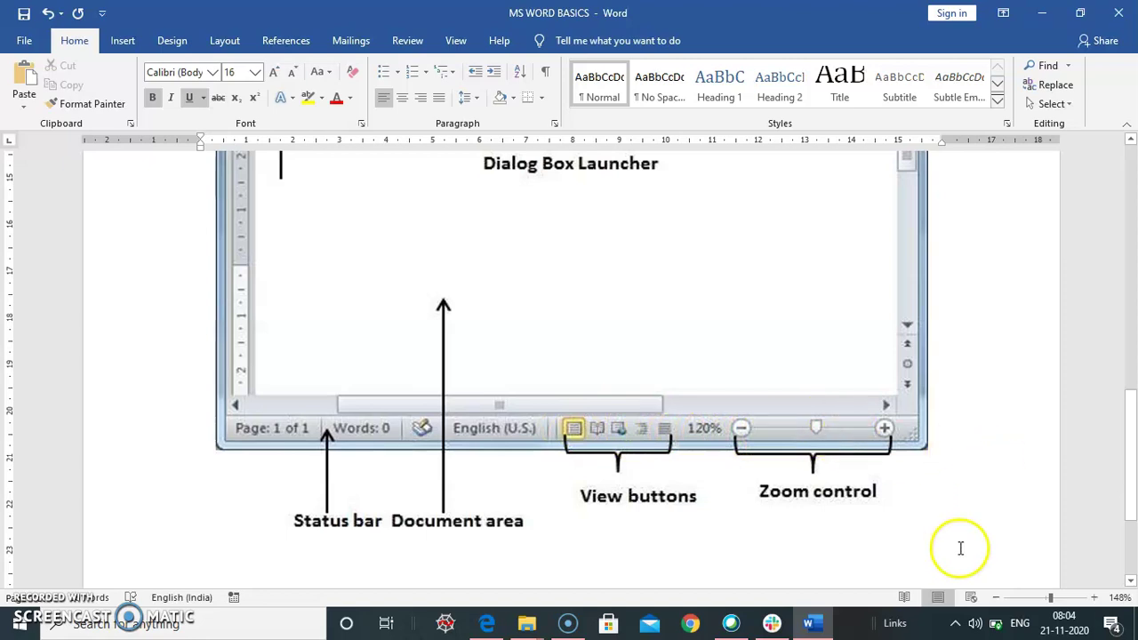
Drag the zoom slider from 172% to a final zoom of 132%
mouse_move(1049, 597)
left_mouse_down()
mouse_move(1061, 598)
mouse_move(1050, 597)
left_mouse_up()
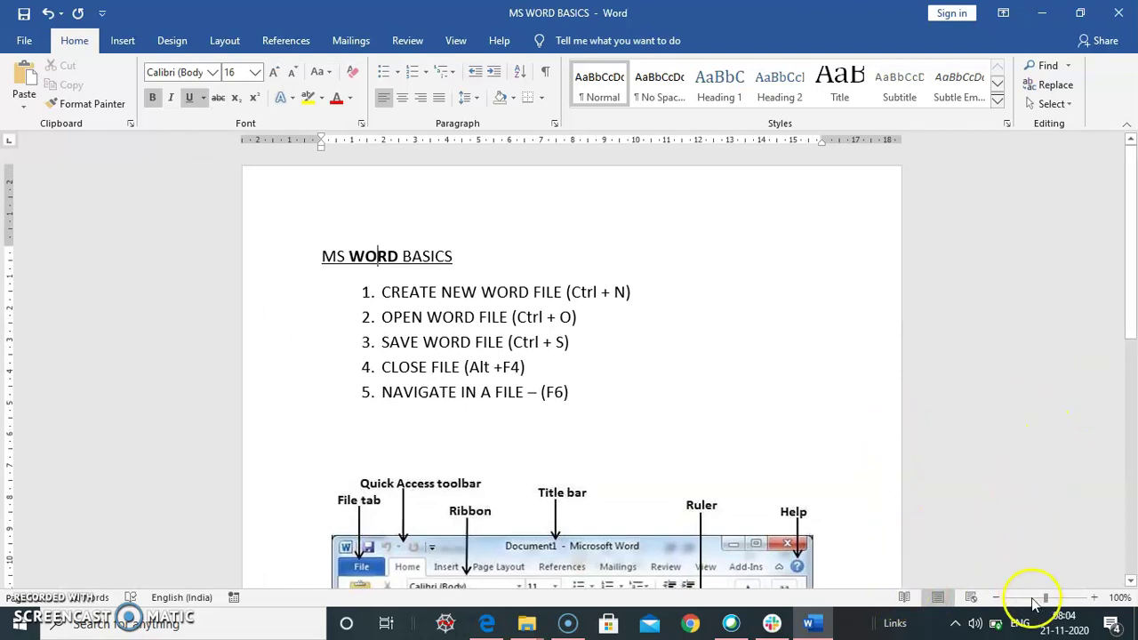
left_click_drag(1045, 597, 1052, 600)
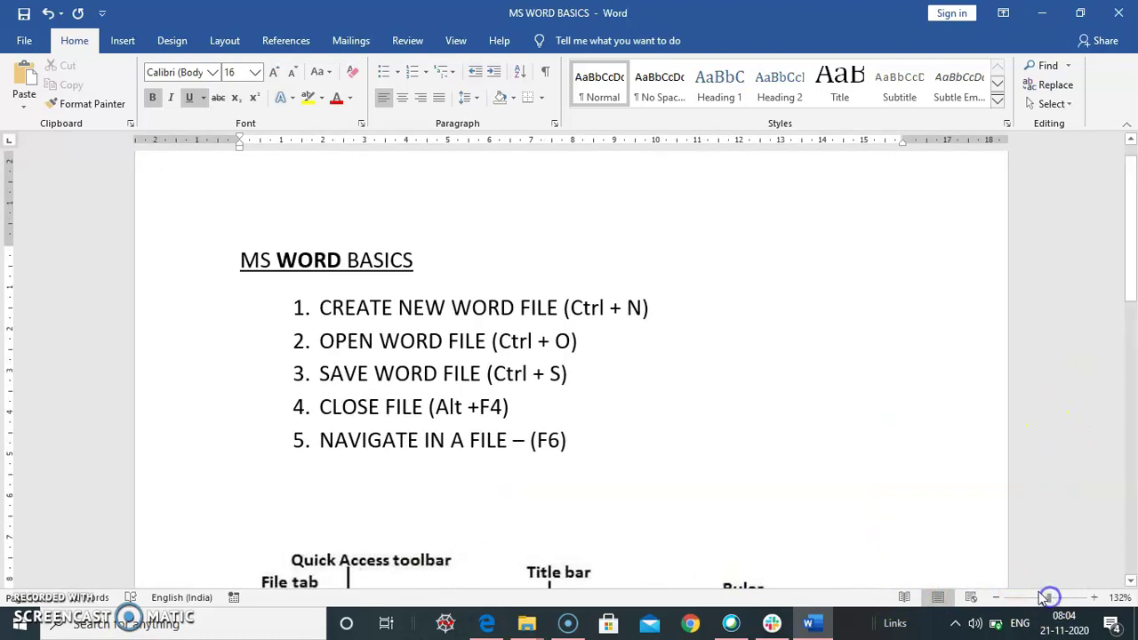